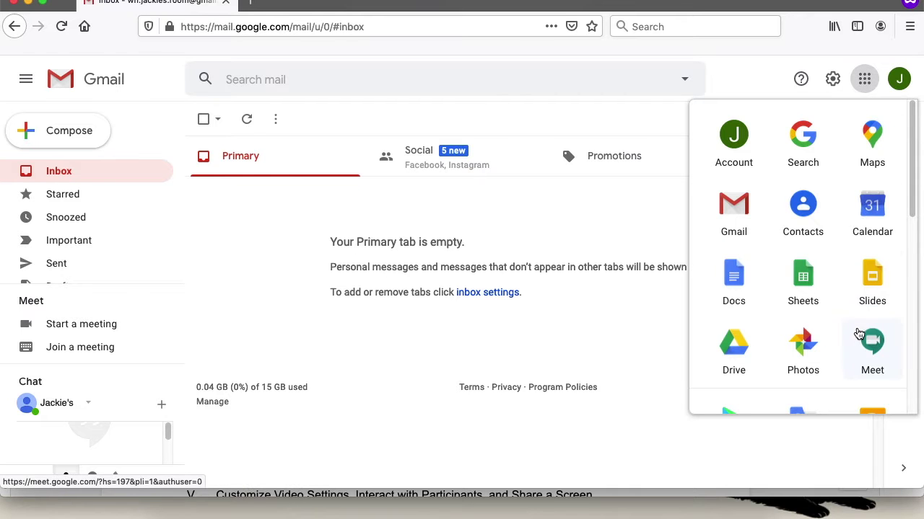
Start a new meeting in Google Meet and join it with microphone access denied and the FaceTime HD Camera allowed.
left_click(873, 346)
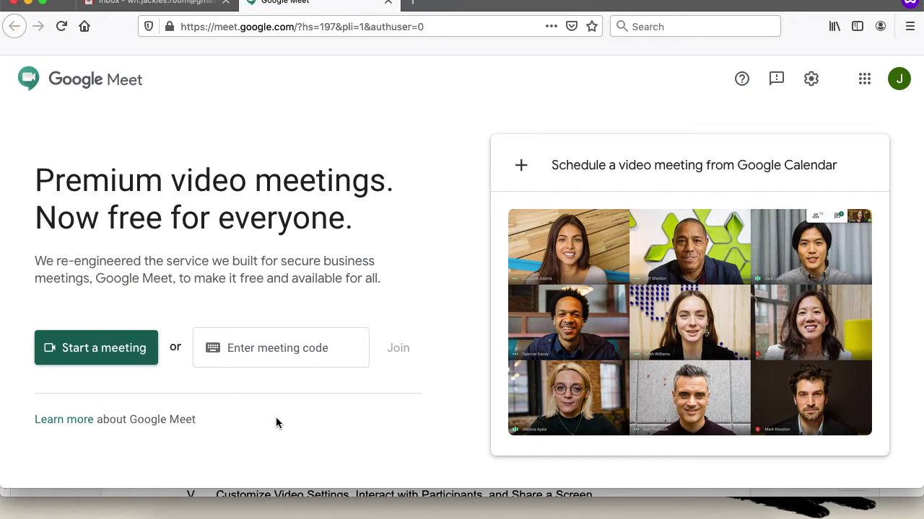
left_click(79, 351)
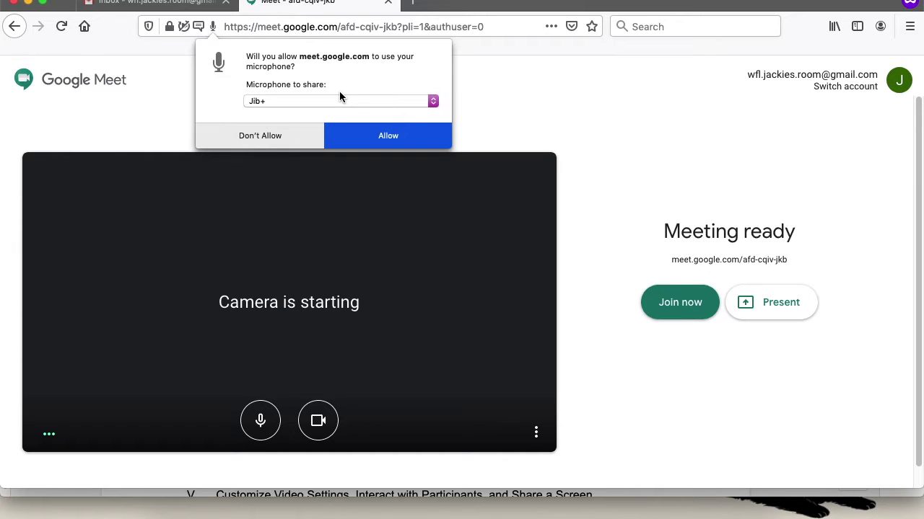
left_click(272, 136)
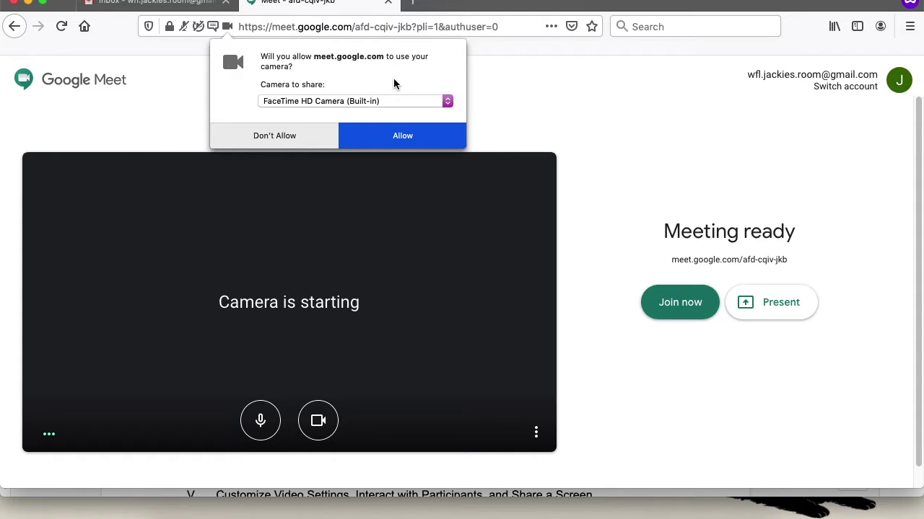
left_click(399, 135)
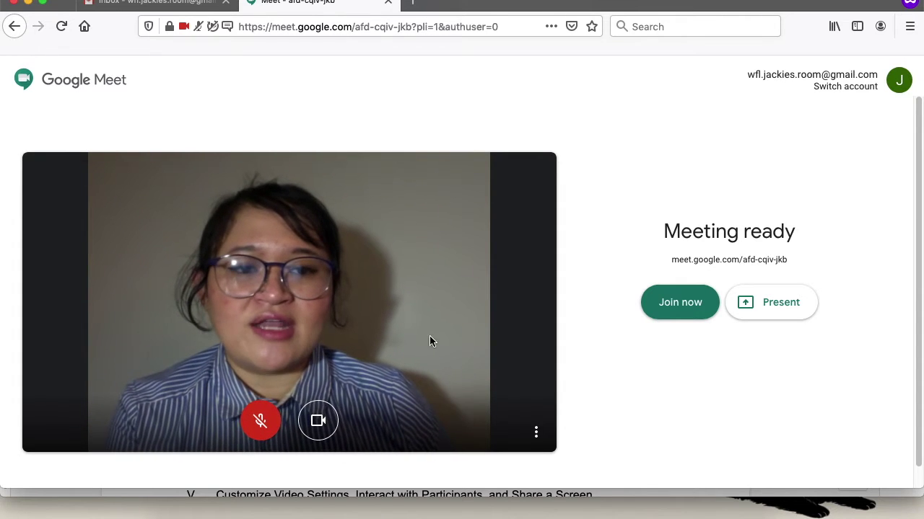
left_click(685, 304)
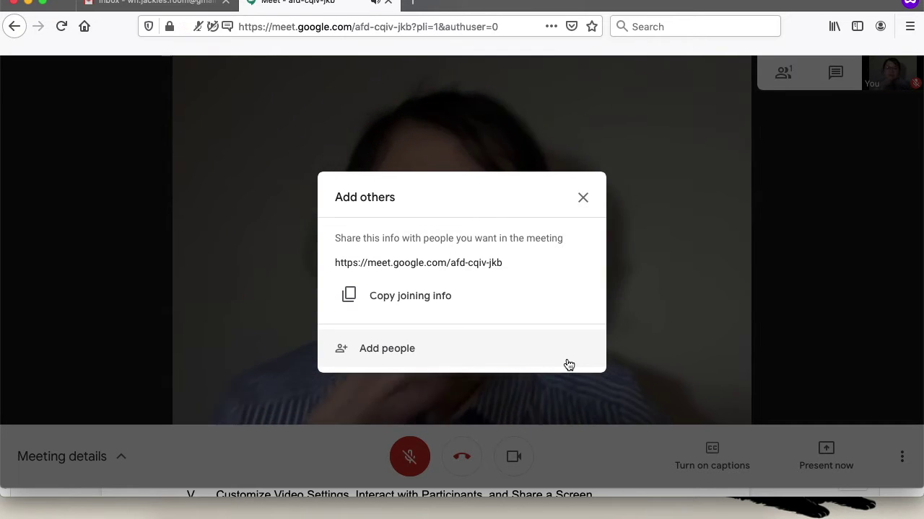
Copy the meeting's joining info and paste it into the body of a new Gmail message, leaving it as a draft.
left_click(408, 302)
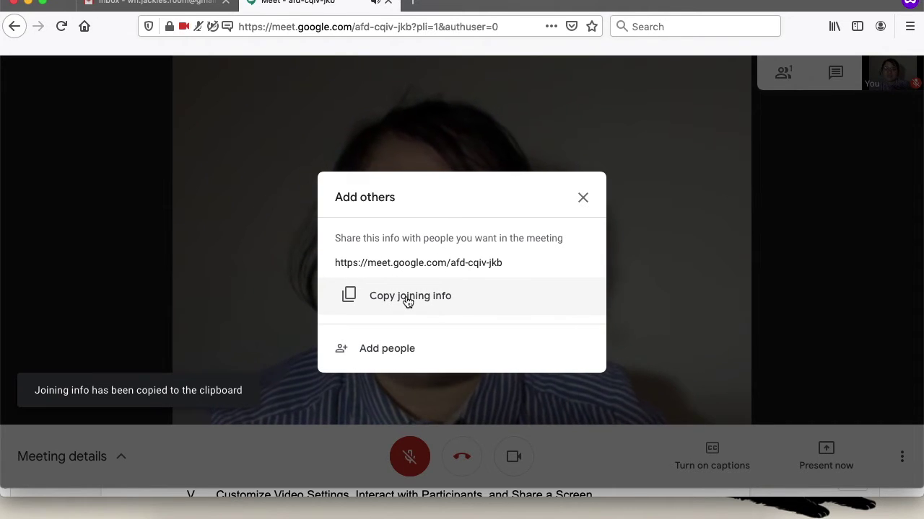
left_click(176, 6)
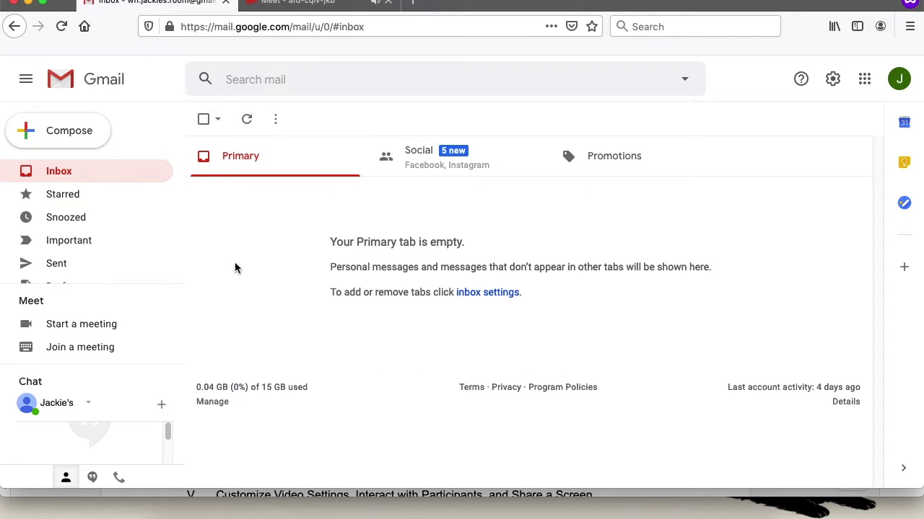
left_click(83, 139)
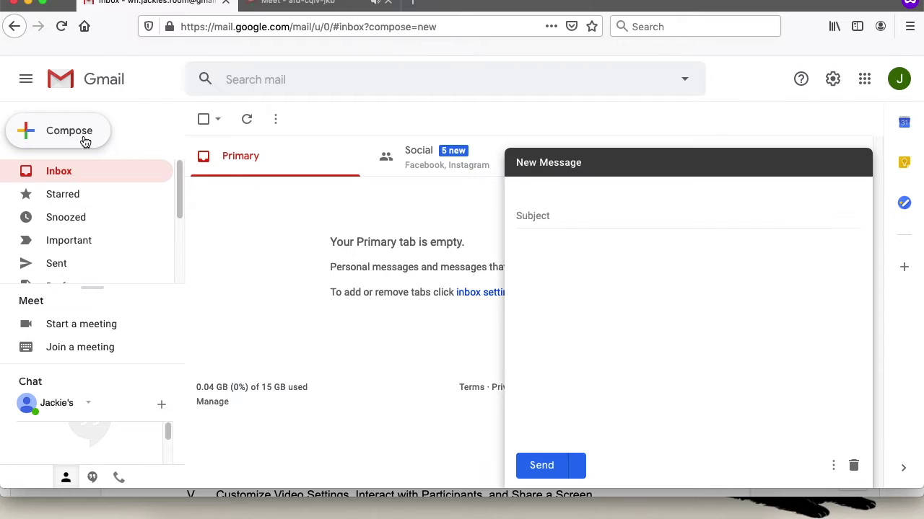
left_click(608, 290)
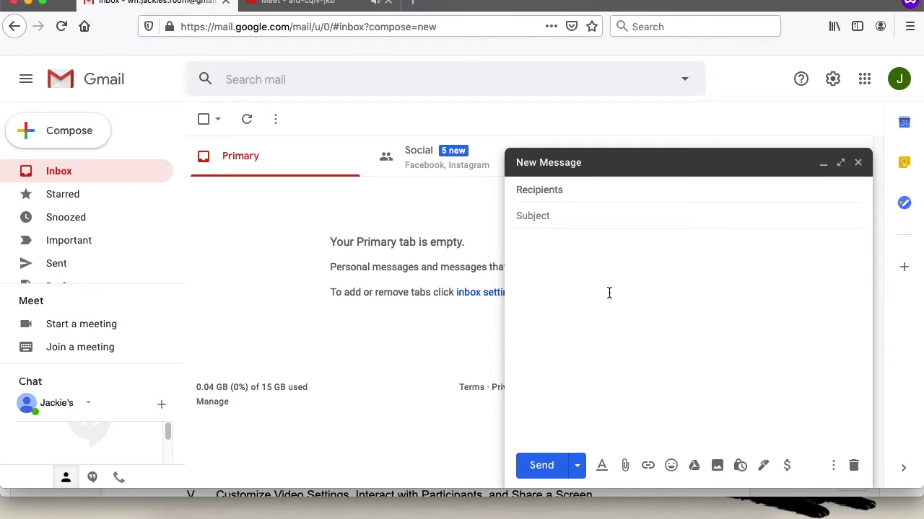
key("super+v")
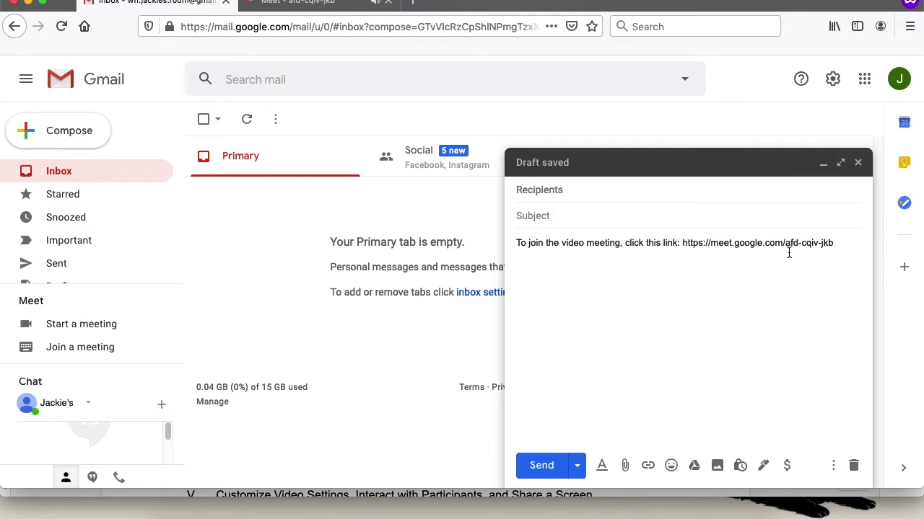
left_click(312, 3)
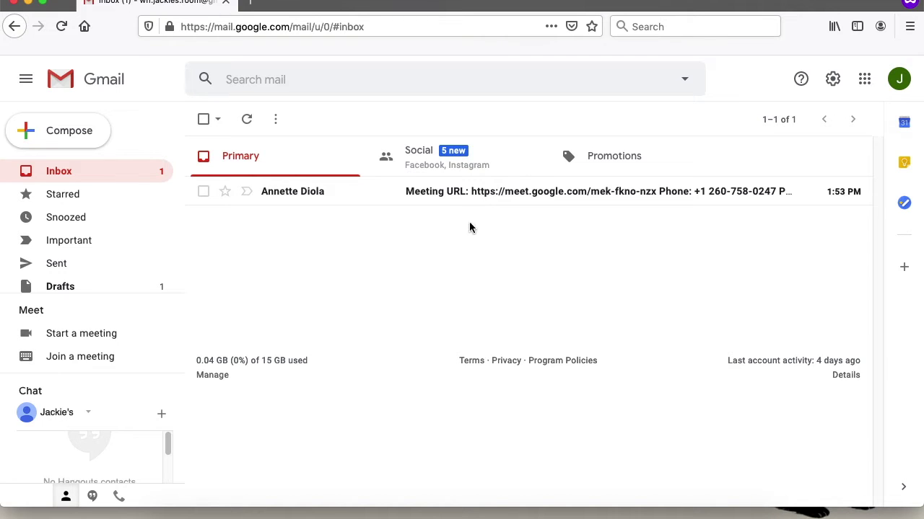
Follow the meeting link in the received invitation email and ask to join with the microphone denied and the FaceTime HD Camera allowed.
left_click(333, 193)
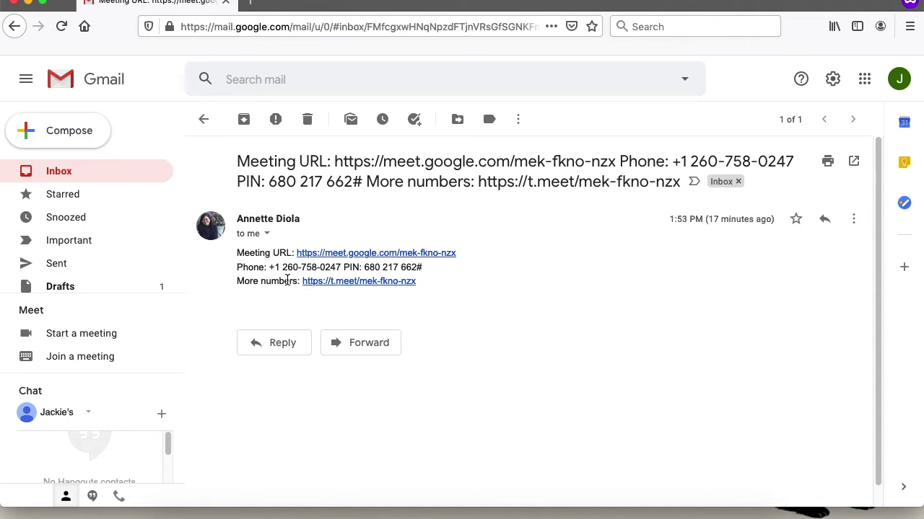
left_click(438, 254)
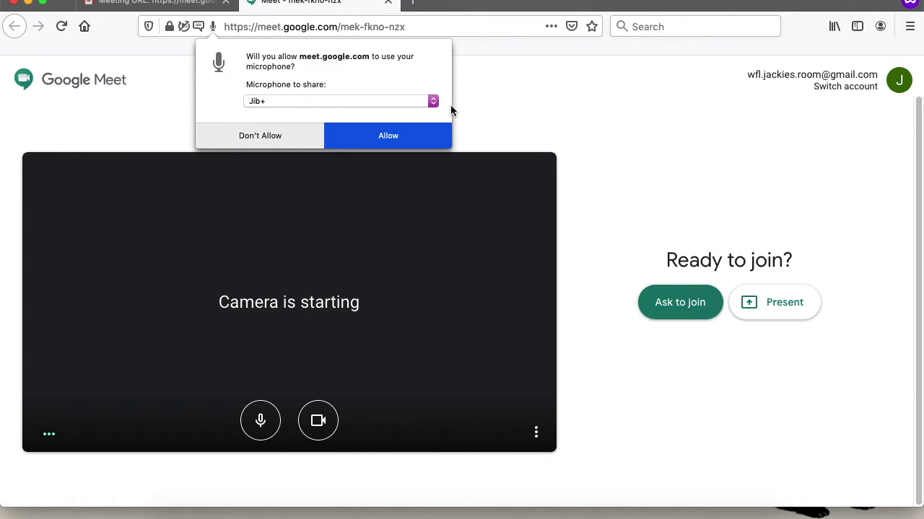
left_click(262, 143)
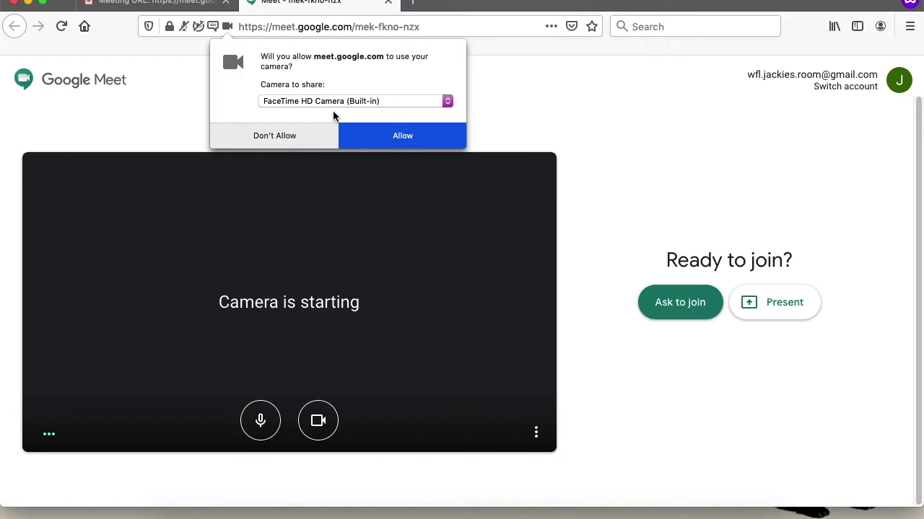
left_click(375, 136)
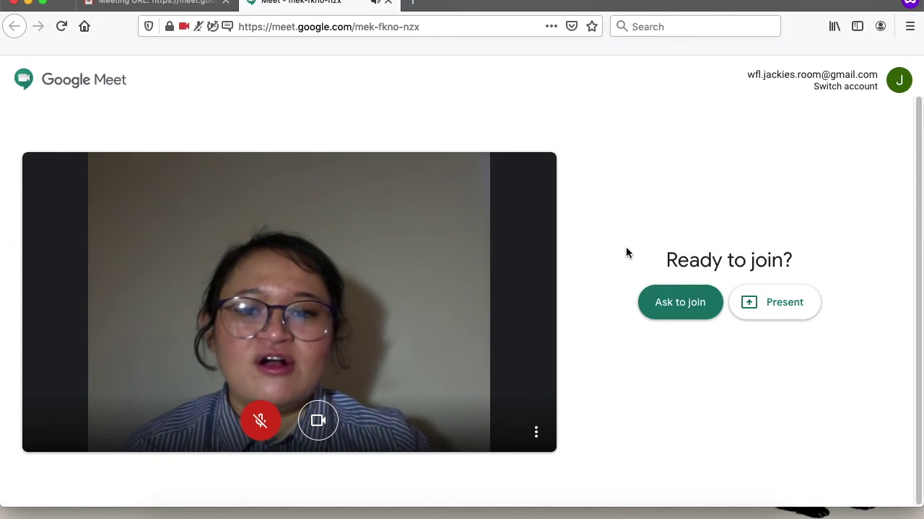
left_click(684, 310)
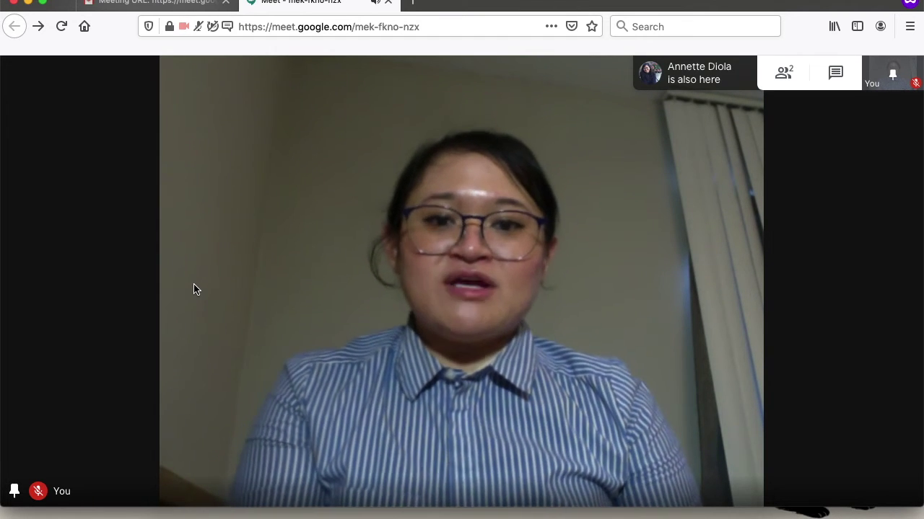
Examine the meeting's joining info in the meeting details and close them.
mouse_move(428, 315)
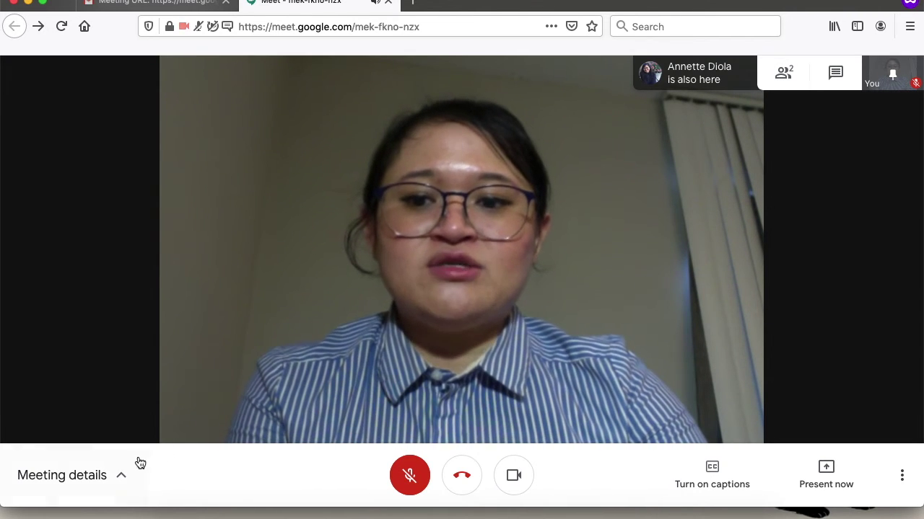
left_click(121, 477)
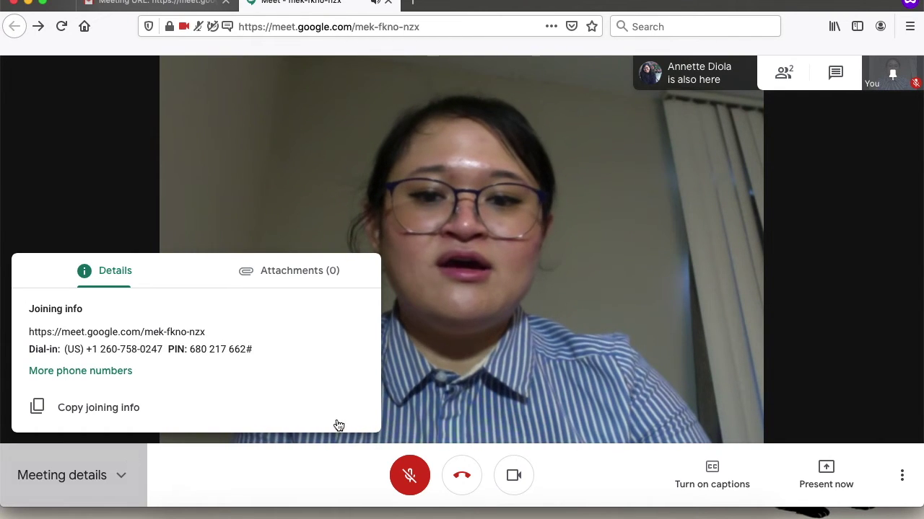
left_click(460, 396)
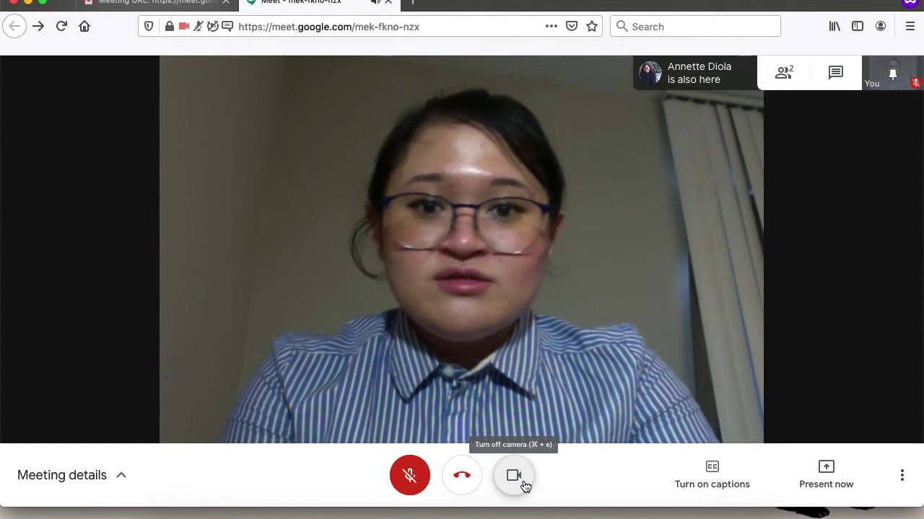
Turn the camera off during the call and turn it back on, allowing access to the FaceTime HD Camera.
left_click(524, 486)
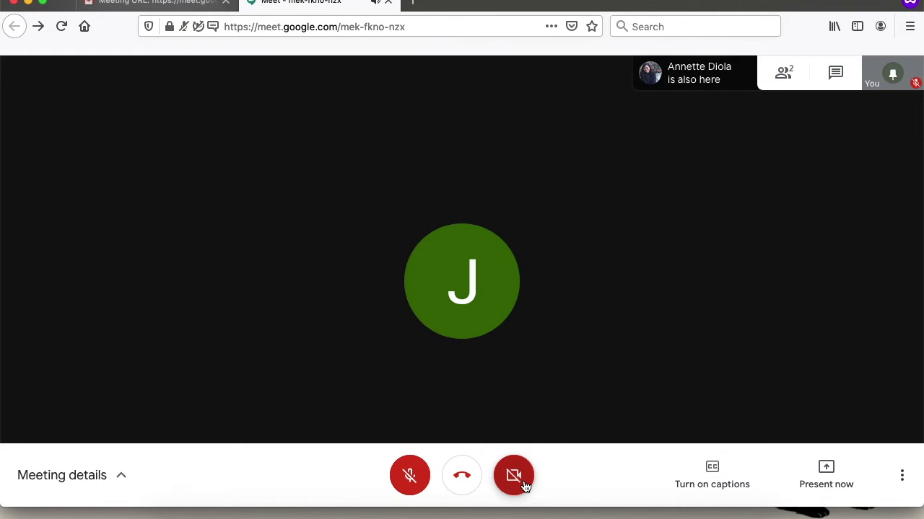
left_click(525, 485)
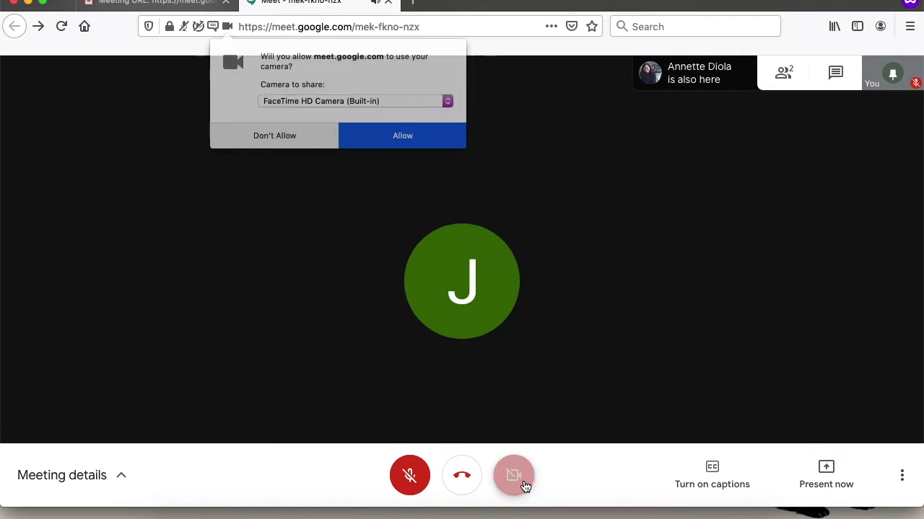
left_click(396, 142)
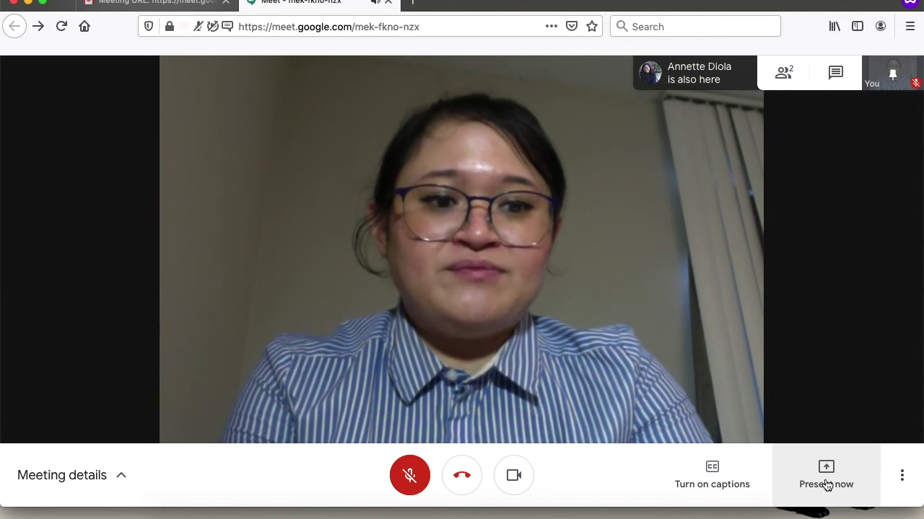
Present only the Google Meet for Beginners.pdf window to the meeting and allow the screen sharing.
left_click(827, 485)
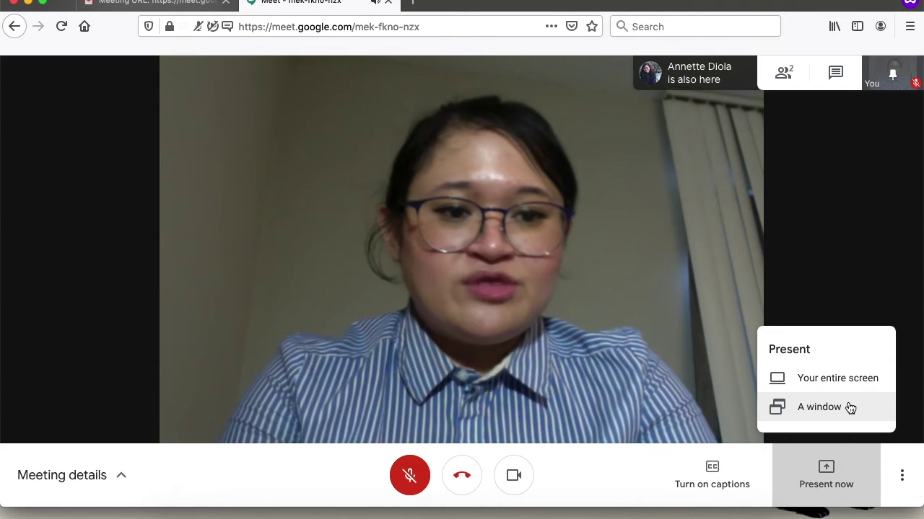
left_click(851, 409)
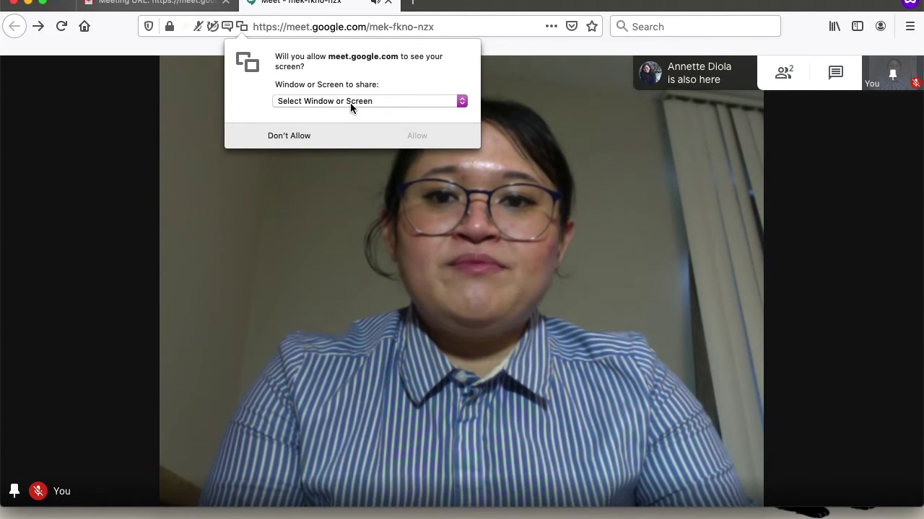
left_click(350, 105)
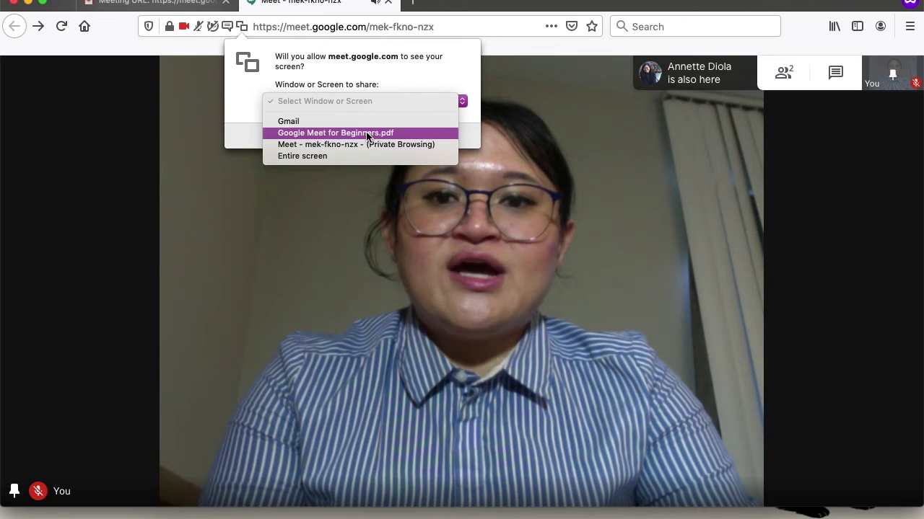
left_click(367, 134)
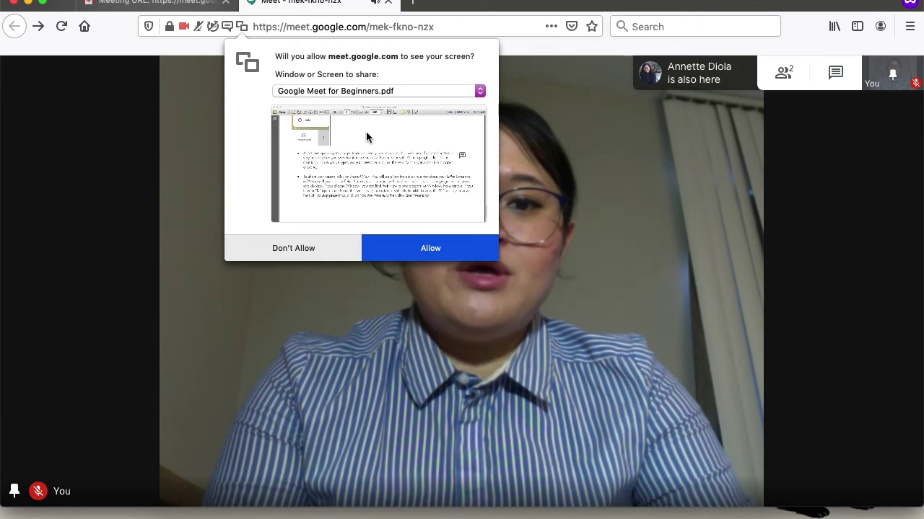
left_click(423, 250)
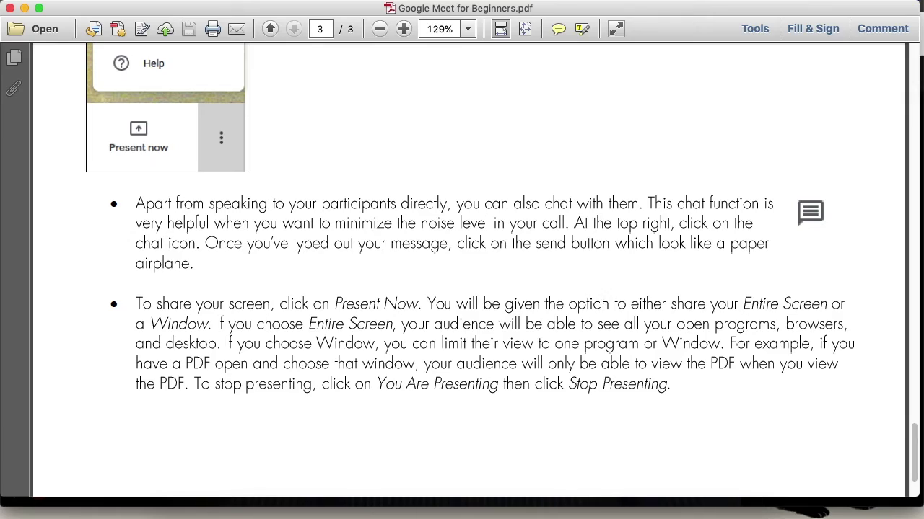
Show the earlier pages of the shared PDF to the participants and stop presenting.
scroll(569, 301, "up", 1)
scroll(570, 301, "down", 3)
scroll(569, 301, "up", 10)
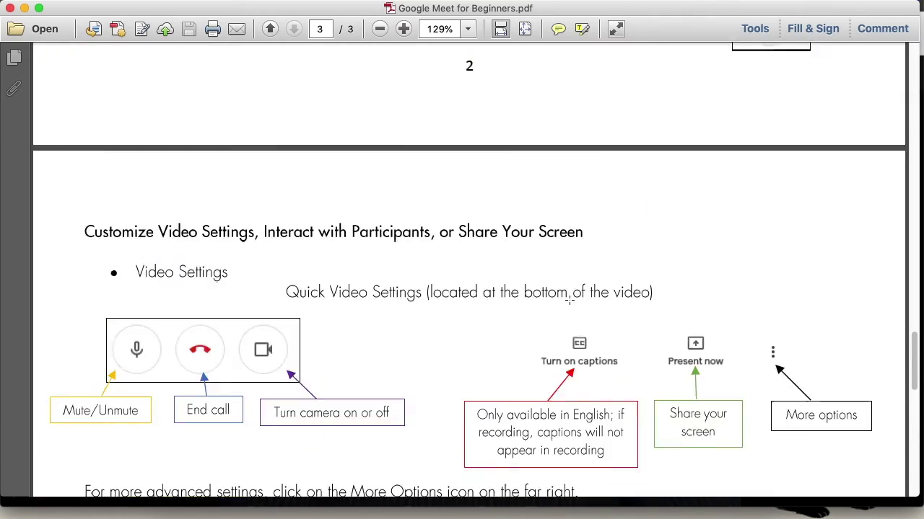
scroll(570, 301, "up", 20)
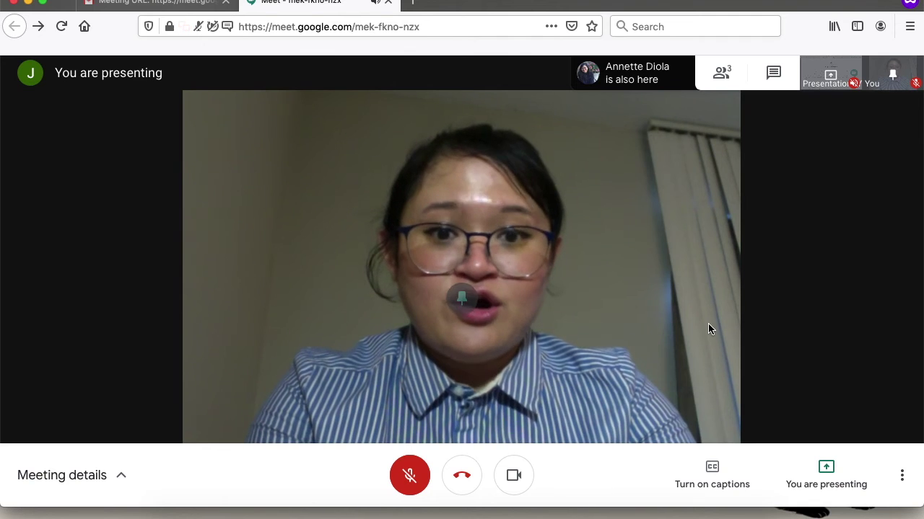
left_click(831, 485)
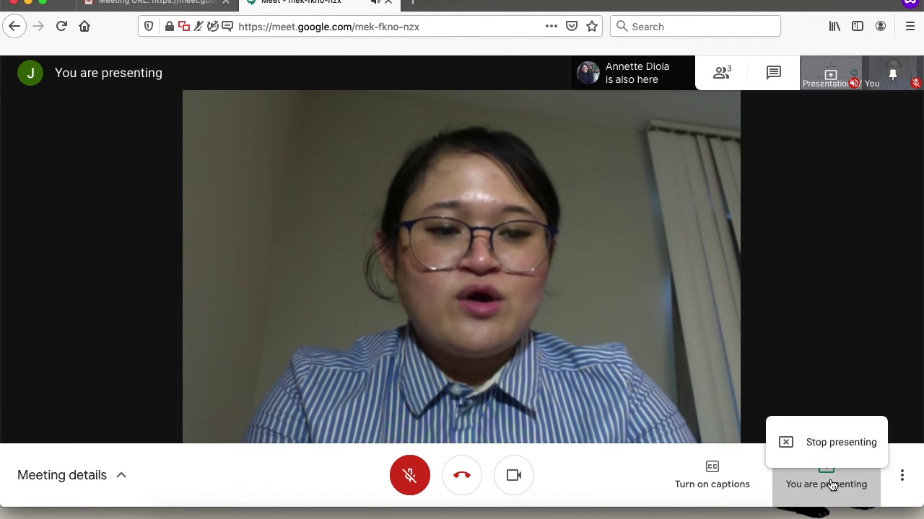
left_click(825, 415)
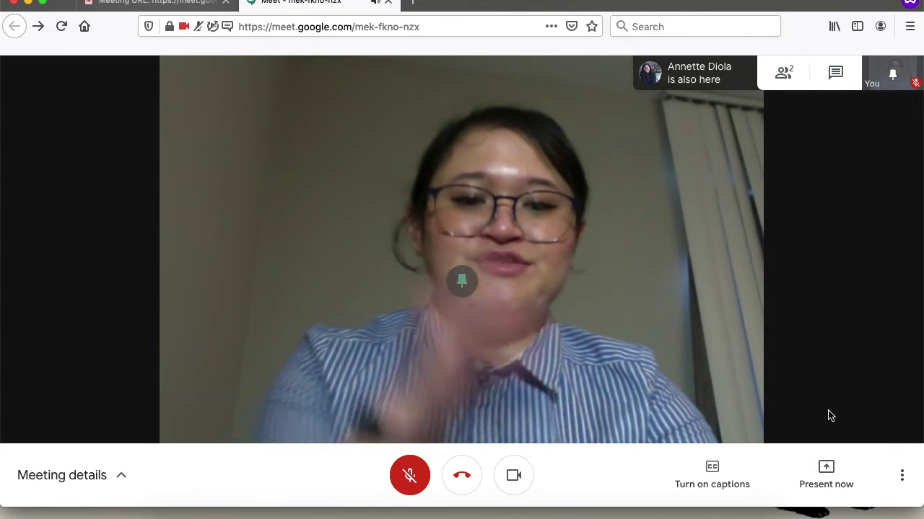
Review the available meeting layouts and close the layout choices without selecting another one.
left_click(902, 485)
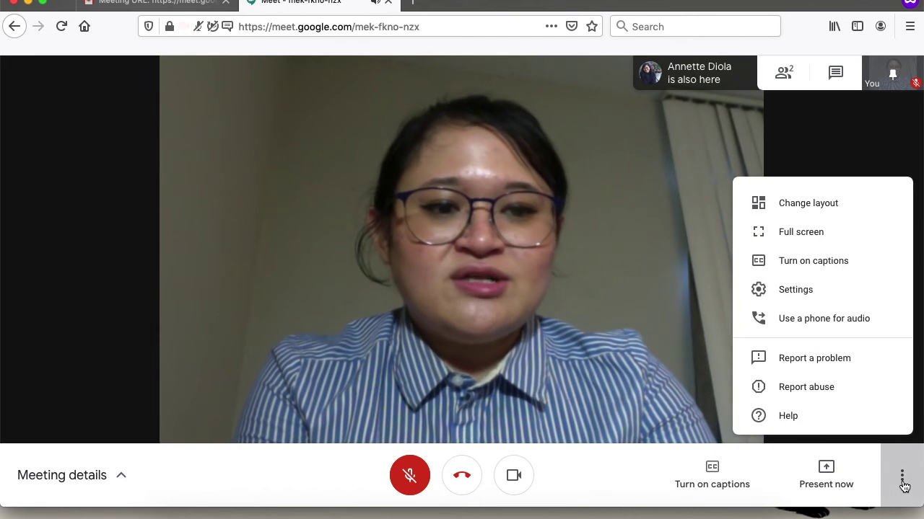
left_click(820, 197)
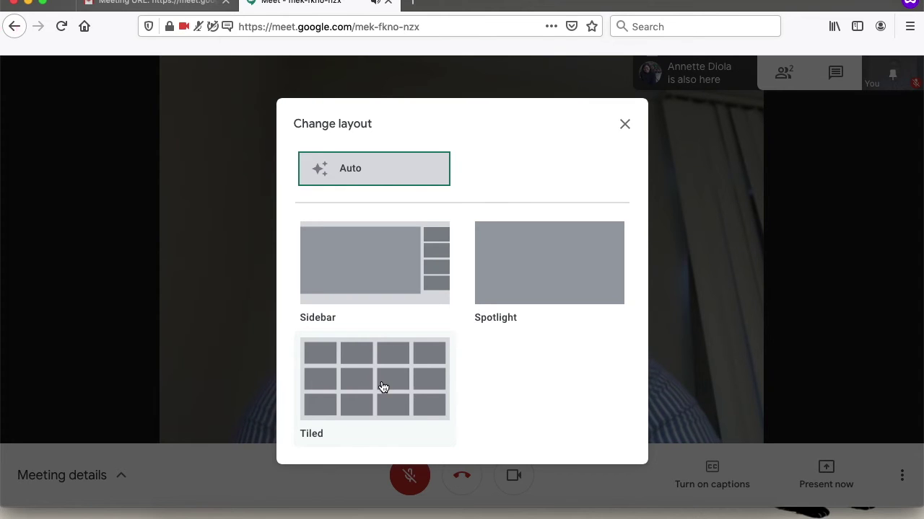
left_click(625, 127)
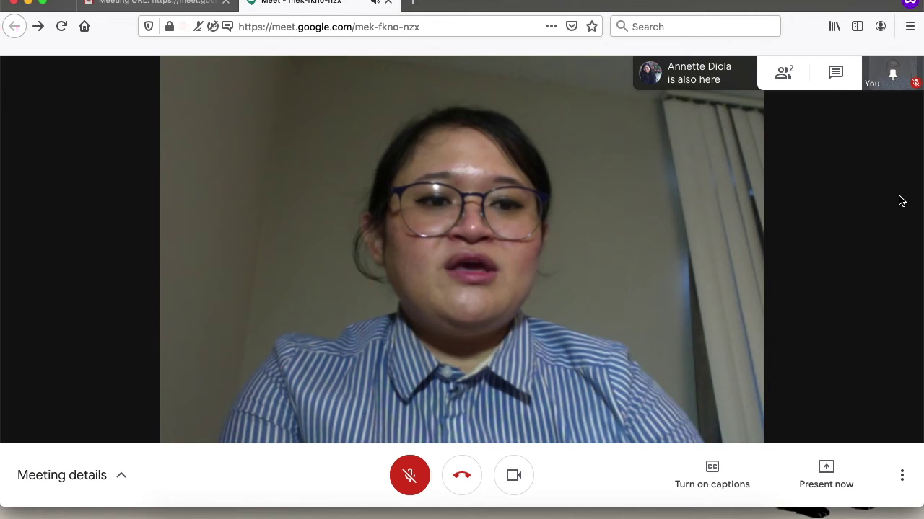
Show the meeting in full screen and return to the normal window view.
left_click(901, 475)
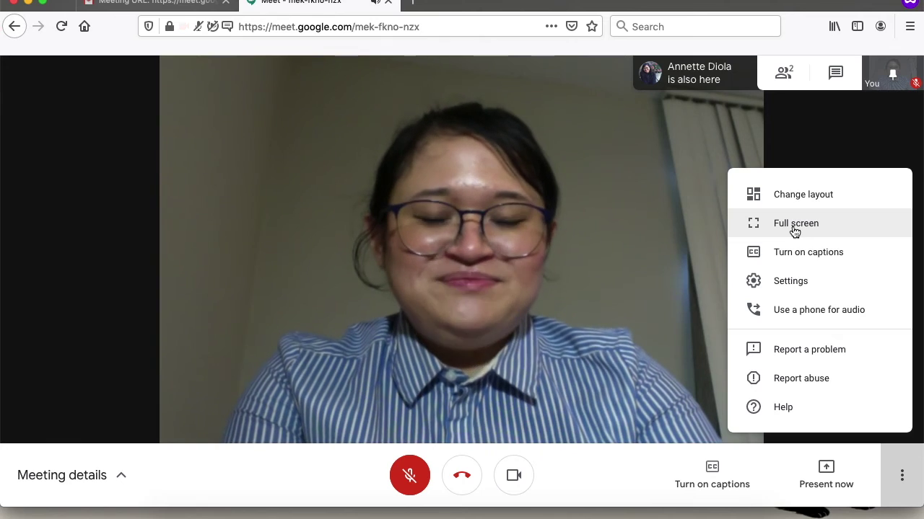
left_click(794, 224)
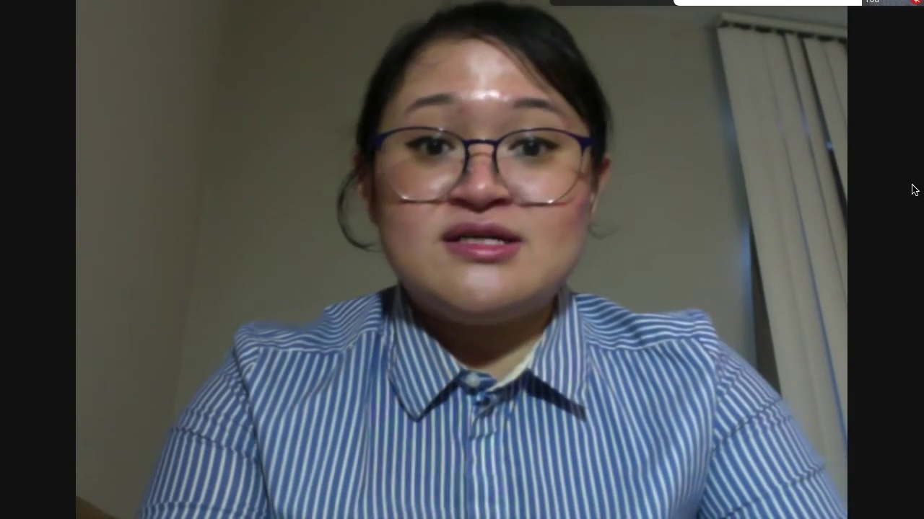
key("Escape")
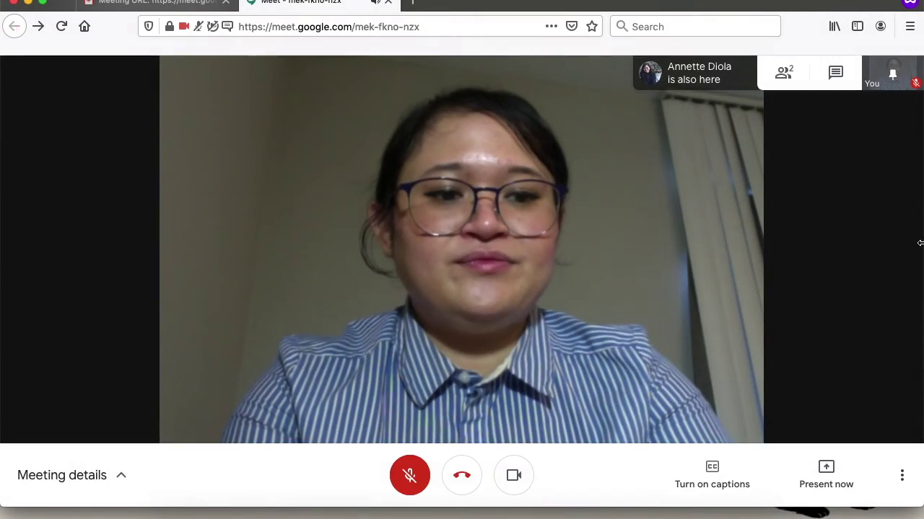
Open the meeting's audio settings and review the available microphones without selecting a different one.
left_click(902, 478)
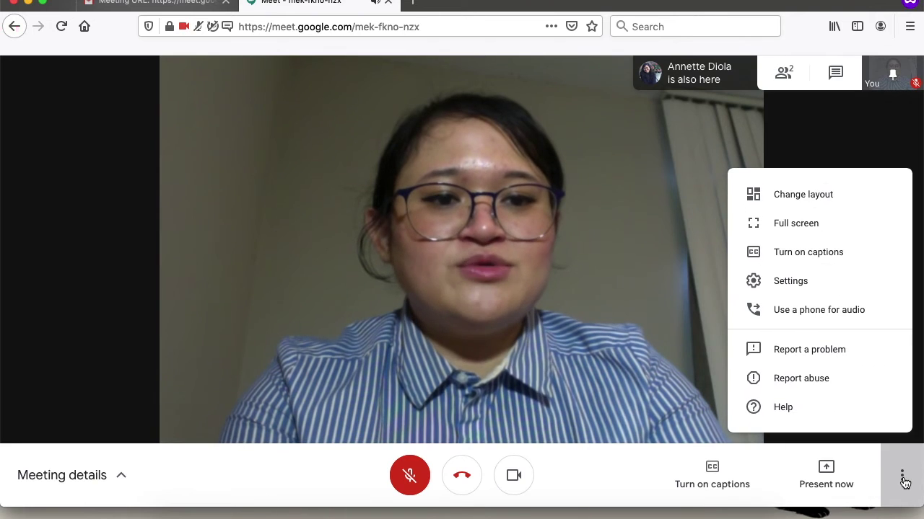
left_click(798, 288)
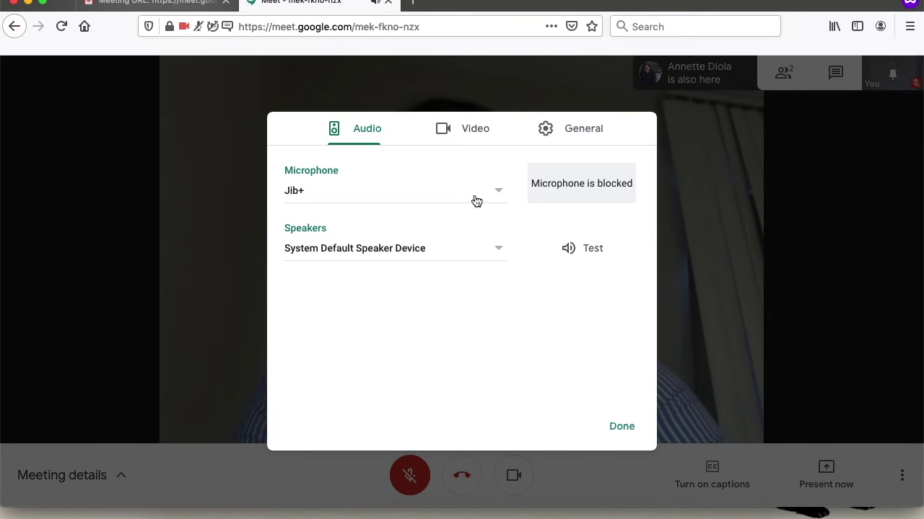
left_click(477, 201)
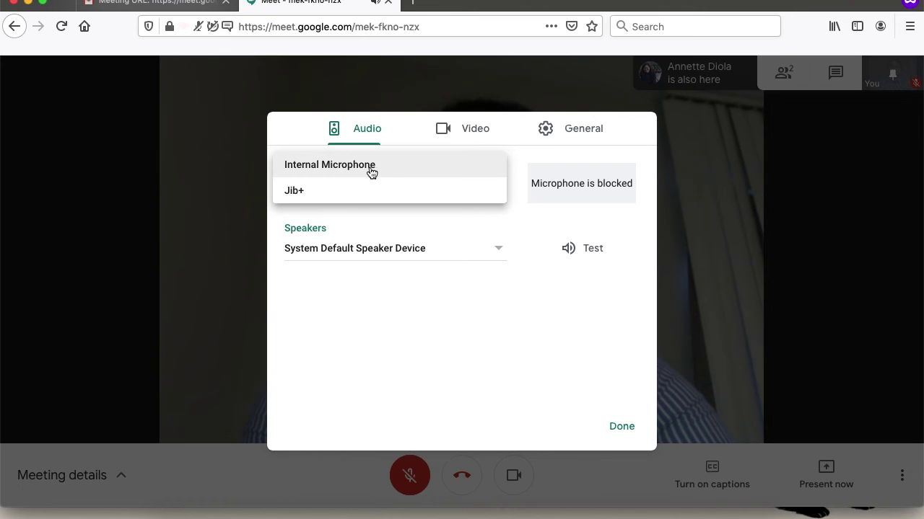
left_click(400, 215)
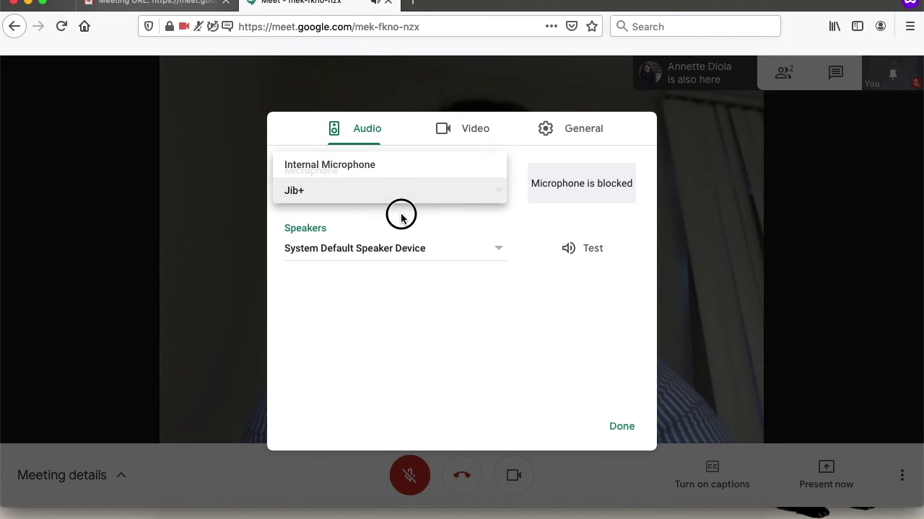
Review the available cameras in the video settings without changing any, and close the settings.
left_click(467, 138)
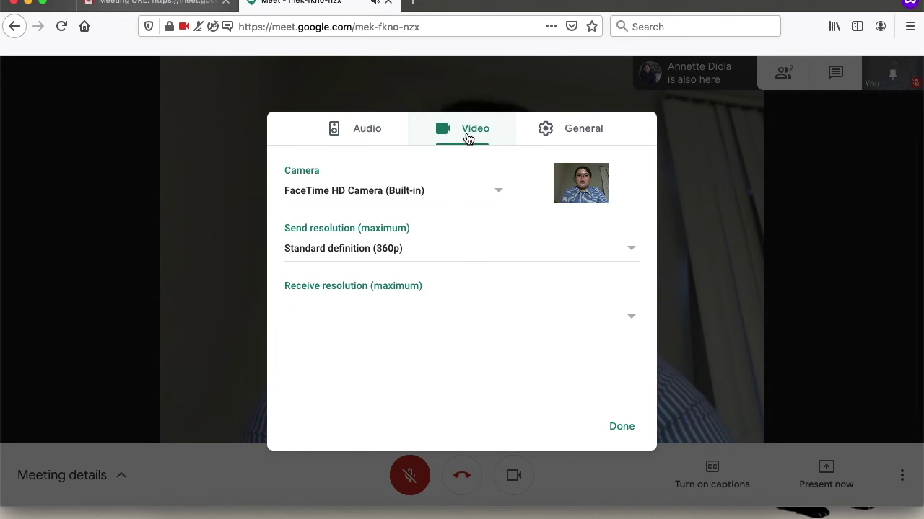
left_click(448, 199)
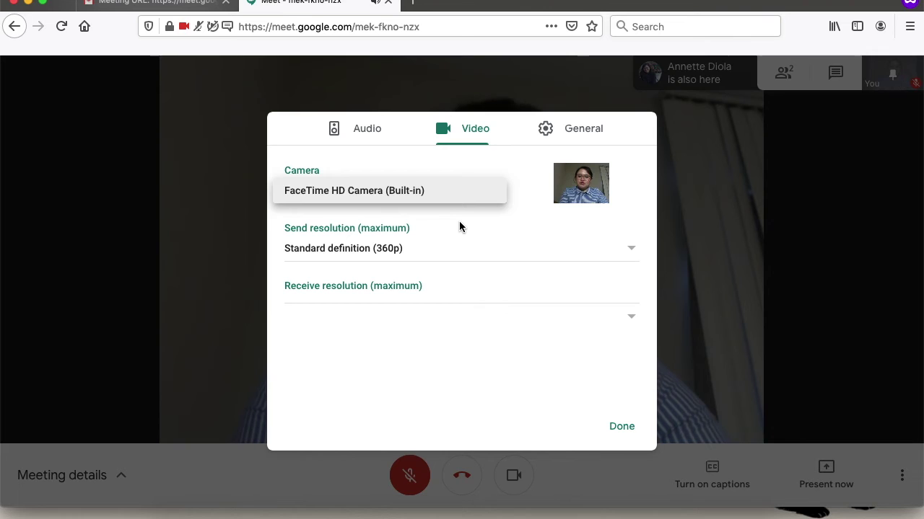
left_click(460, 222)
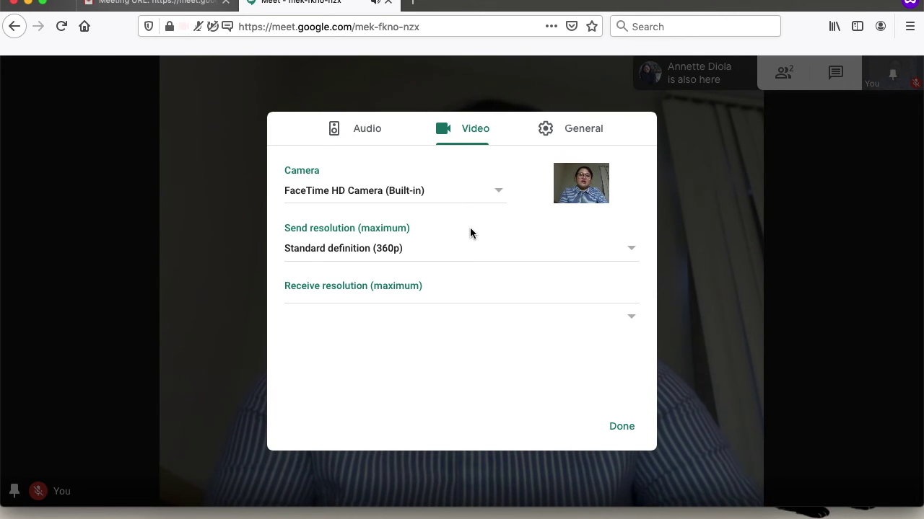
mouse_move(628, 488)
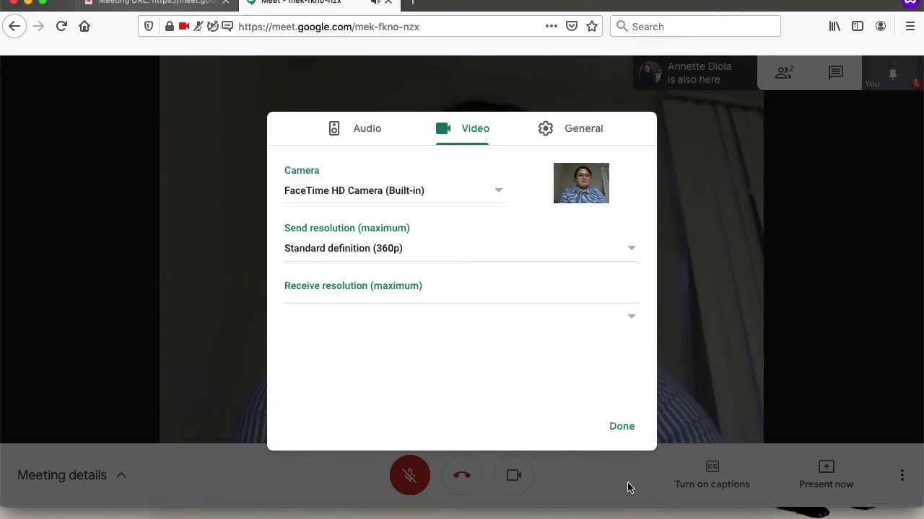
left_click(622, 426)
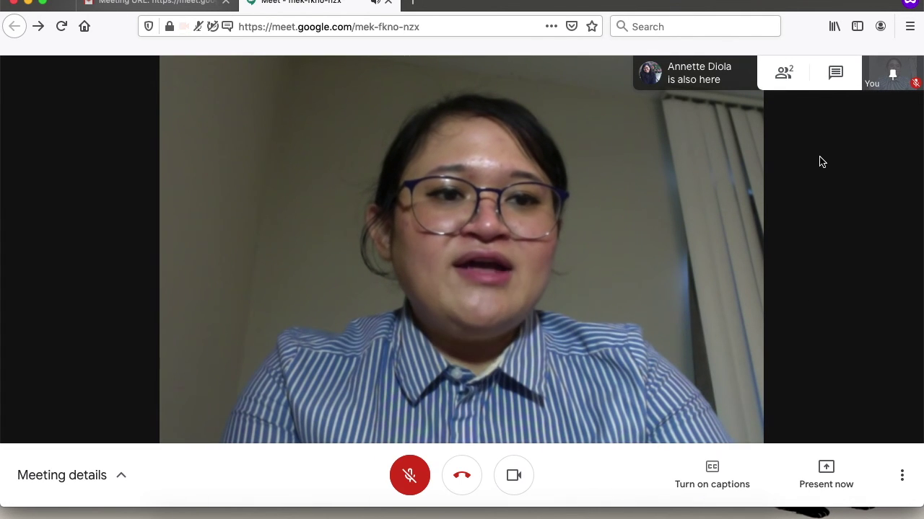
View the participant list, send everyone the chat message "Does anyone have any questions?" and close the chat.
left_click(783, 75)
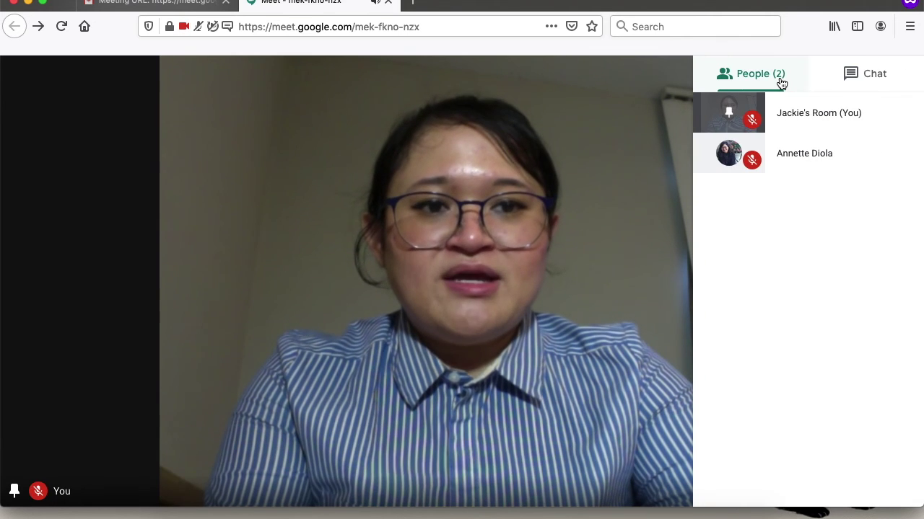
left_click(874, 75)
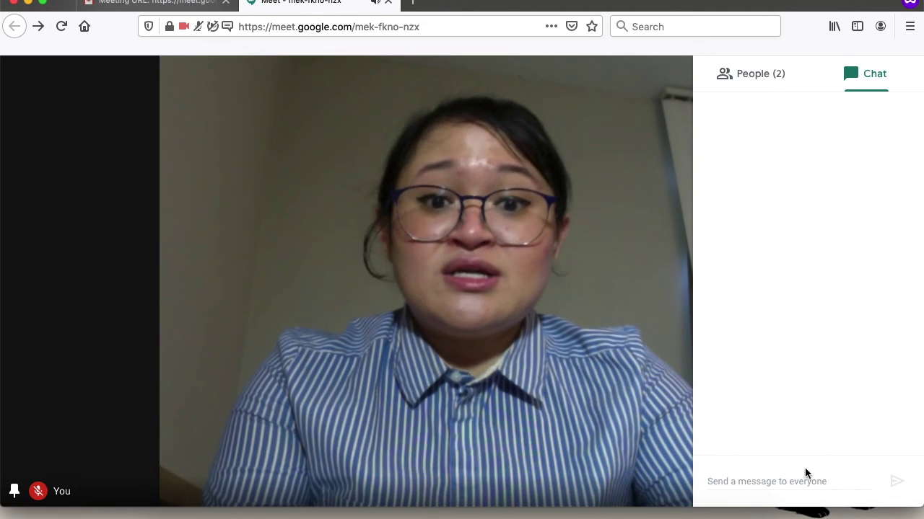
left_click(791, 483)
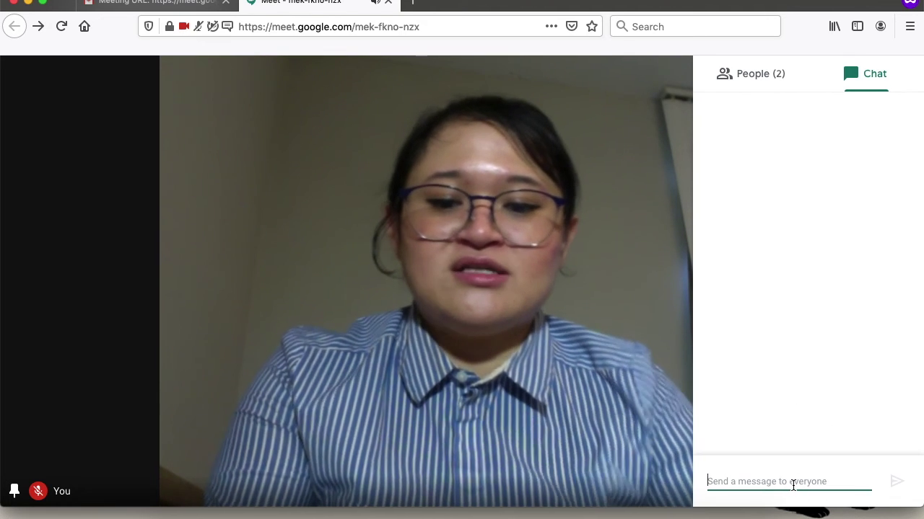
type("Does")
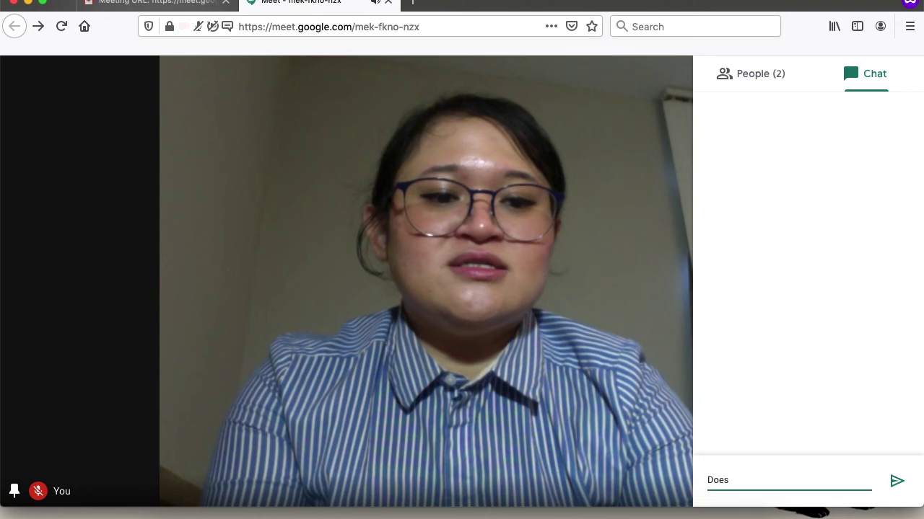
type(" anyone have any quest")
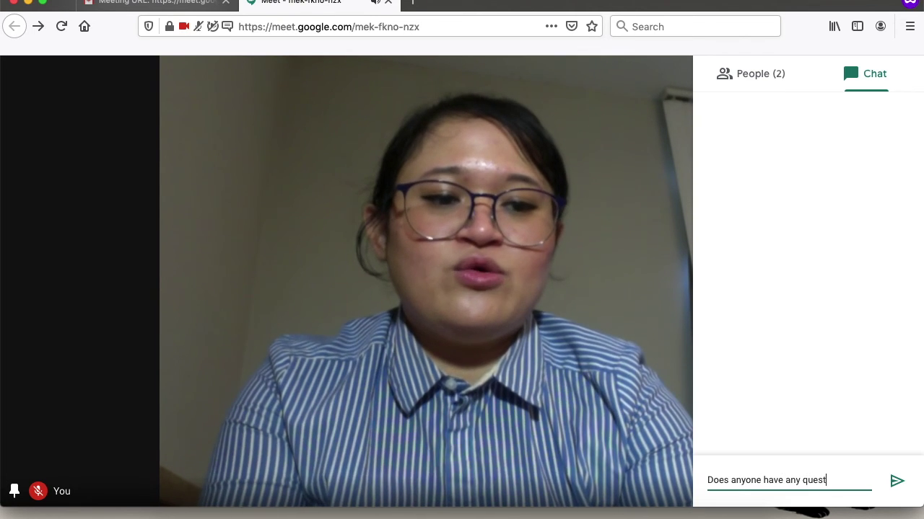
type("ions?")
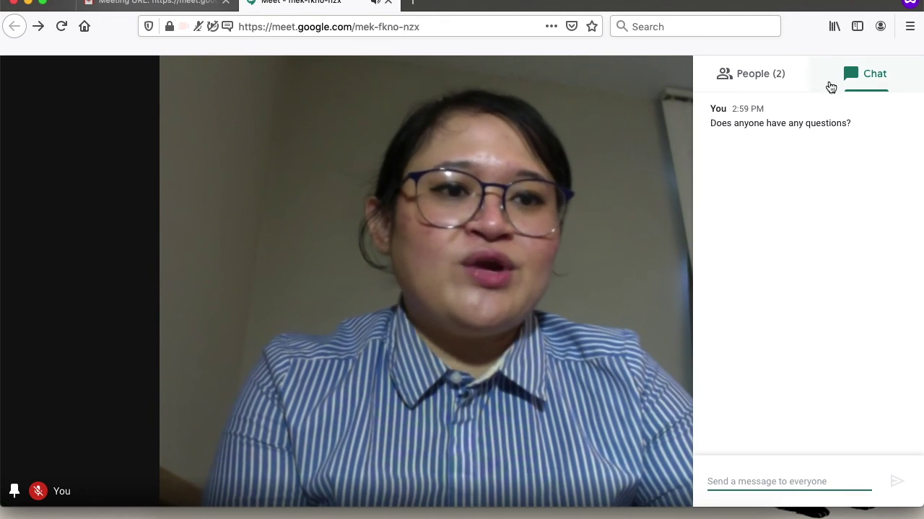
left_click(618, 195)
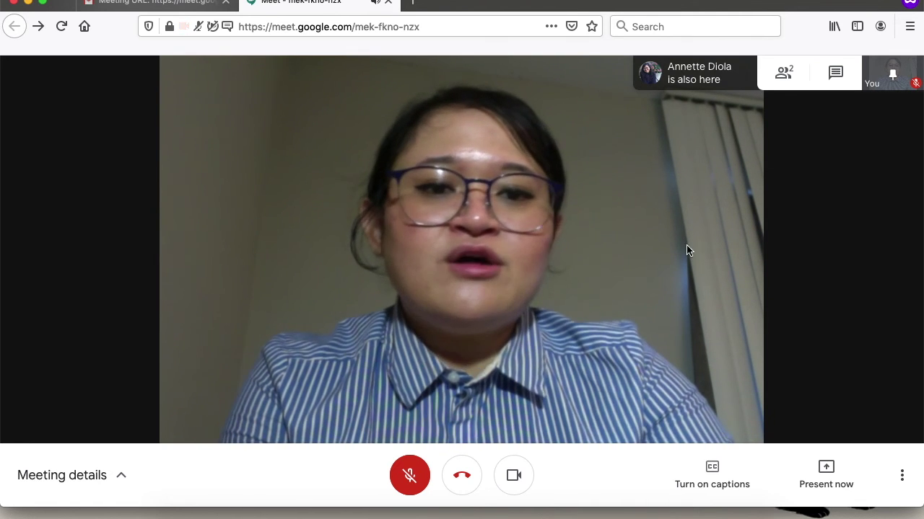
Pin your own video as the main view of the meeting.
mouse_move(830, 516)
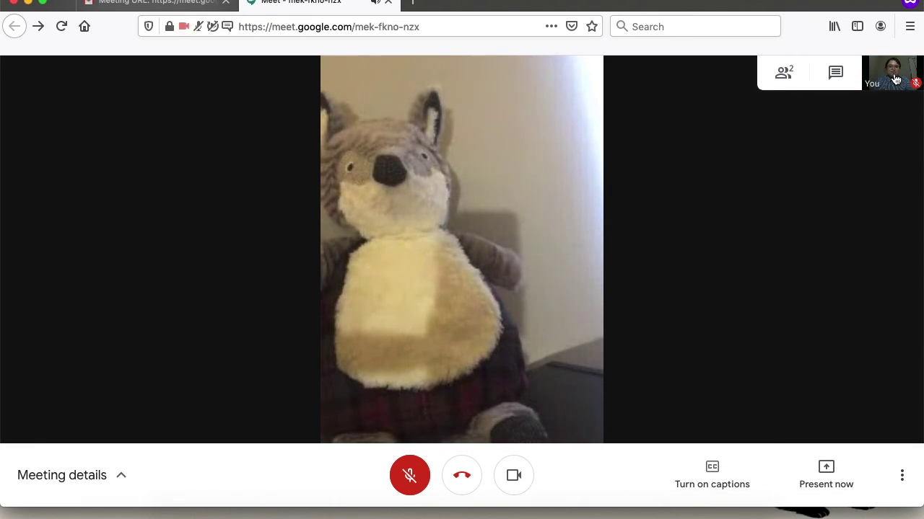
left_click(895, 79)
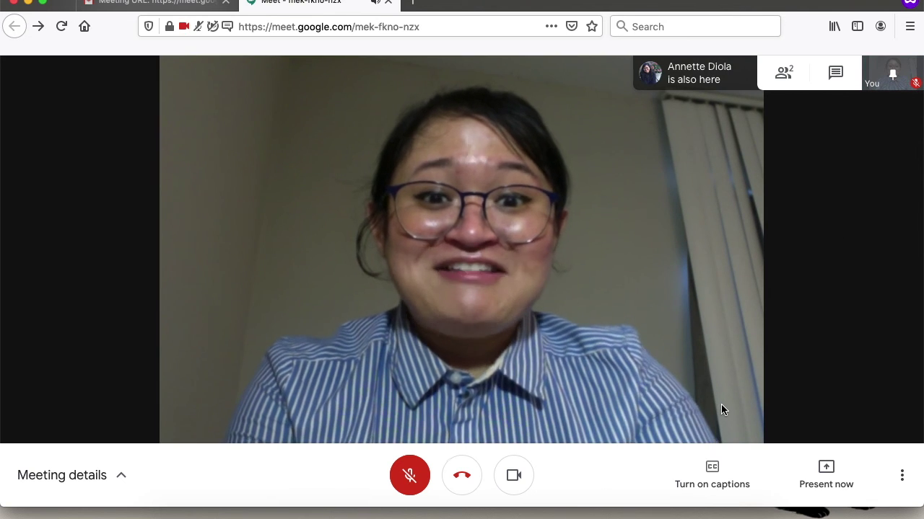